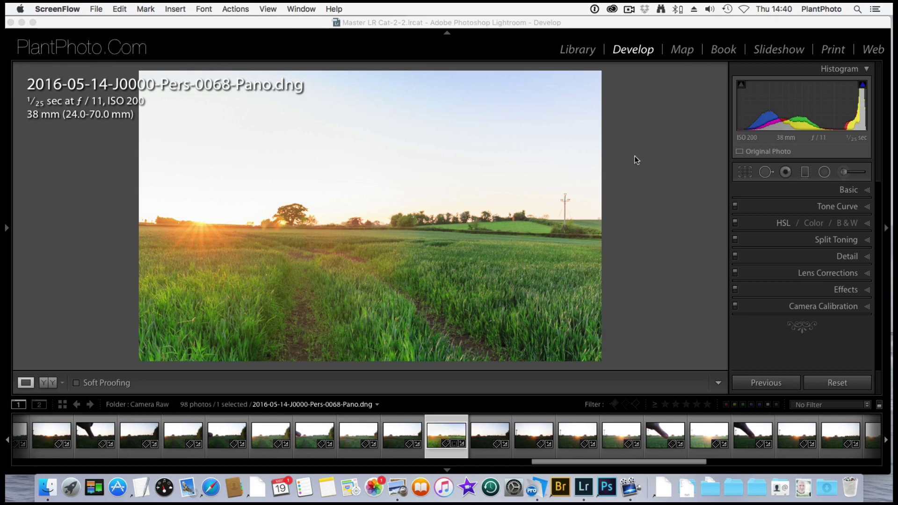
Bring Lightroom forward and expand the HSL panel to show the Hue sliders, all at 0
click(848, 223)
click(848, 222)
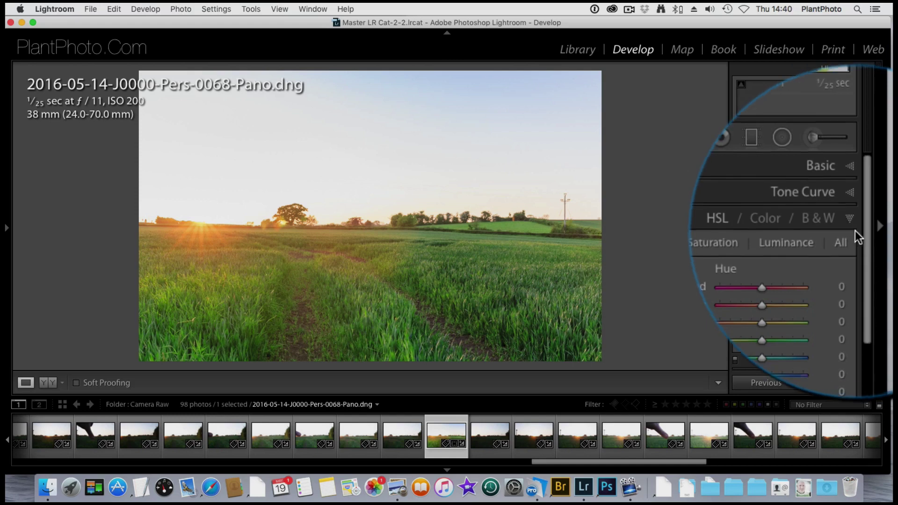
scroll(877, 249, down, 1)
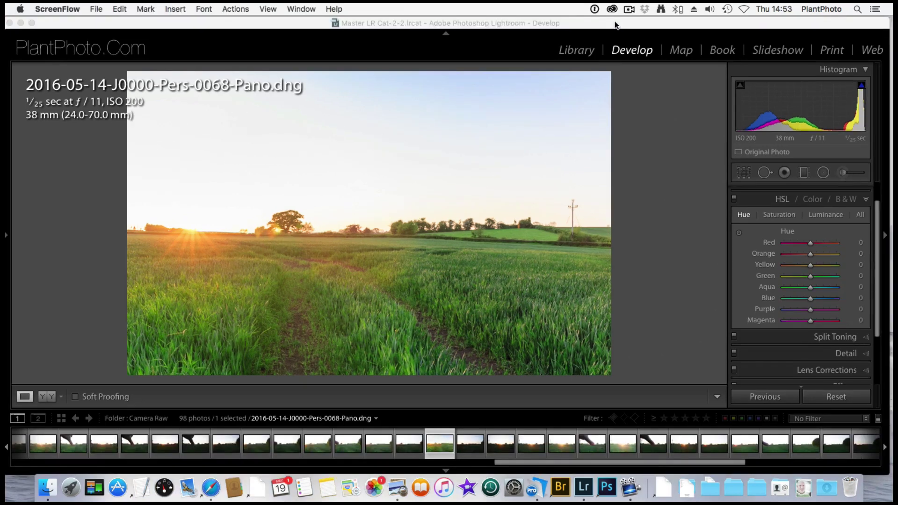
Try extreme Green, Red (+100) and Orange (+60) hue shifts, leaving Green hue at +7
click(618, 19)
drag(620, 19, 620, 19)
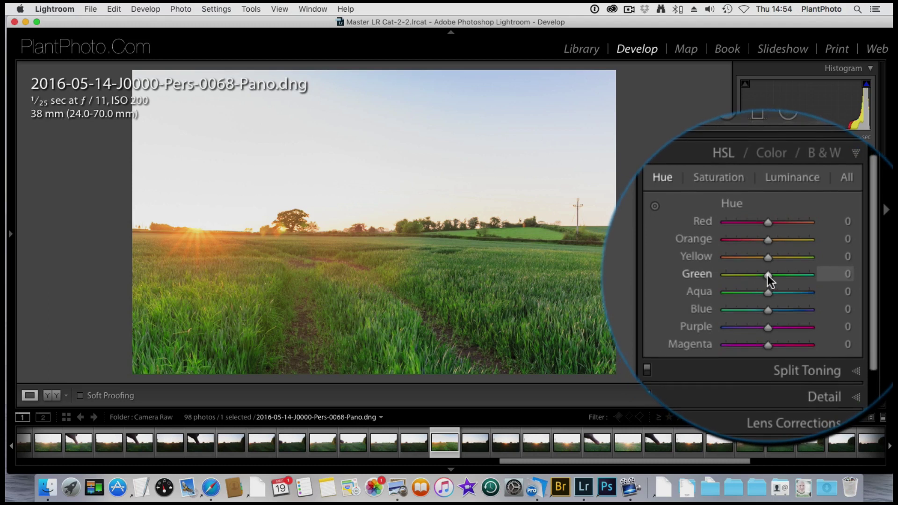
mouse_move(767, 275)
mouse_down()
mouse_move(724, 282)
mouse_move(804, 276)
mouse_move(769, 276)
mouse_up()
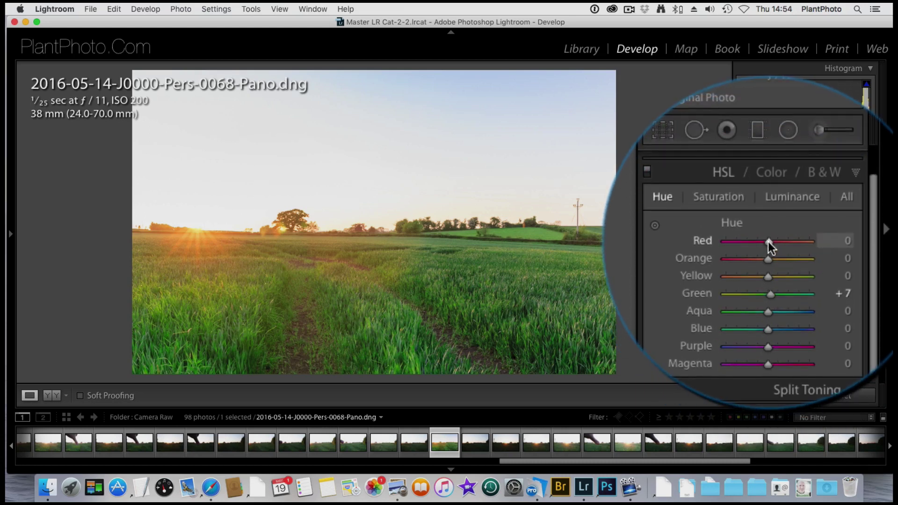
mouse_move(768, 243)
mouse_down()
mouse_move(812, 241)
mouse_move(731, 245)
mouse_move(768, 244)
mouse_up()
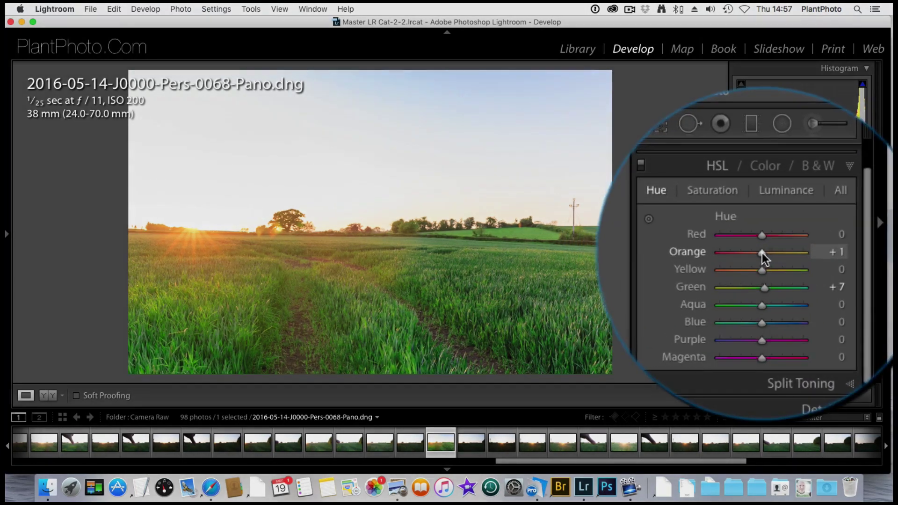
mouse_move(811, 253)
mouse_down()
mouse_move(831, 253)
mouse_move(796, 255)
mouse_move(812, 256)
mouse_up()
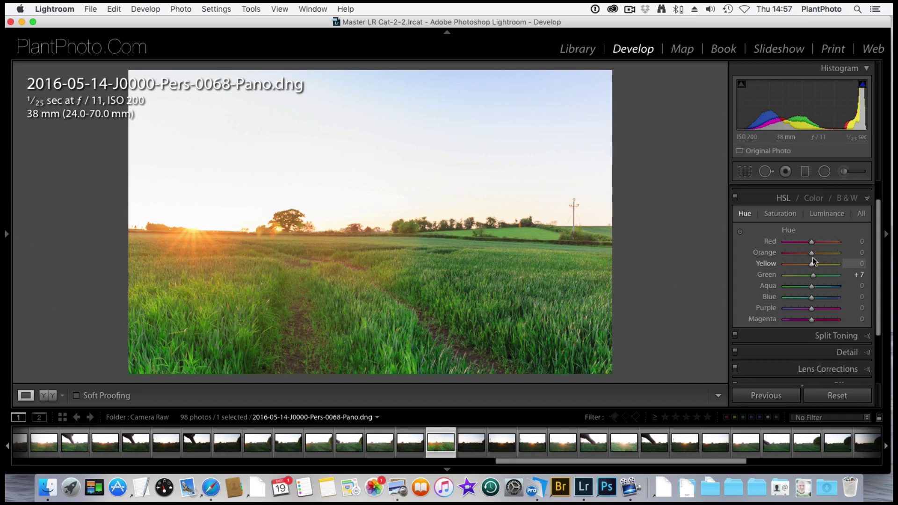
mouse_move(812, 240)
mouse_down()
mouse_move(778, 247)
mouse_move(882, 241)
mouse_move(810, 244)
mouse_up()
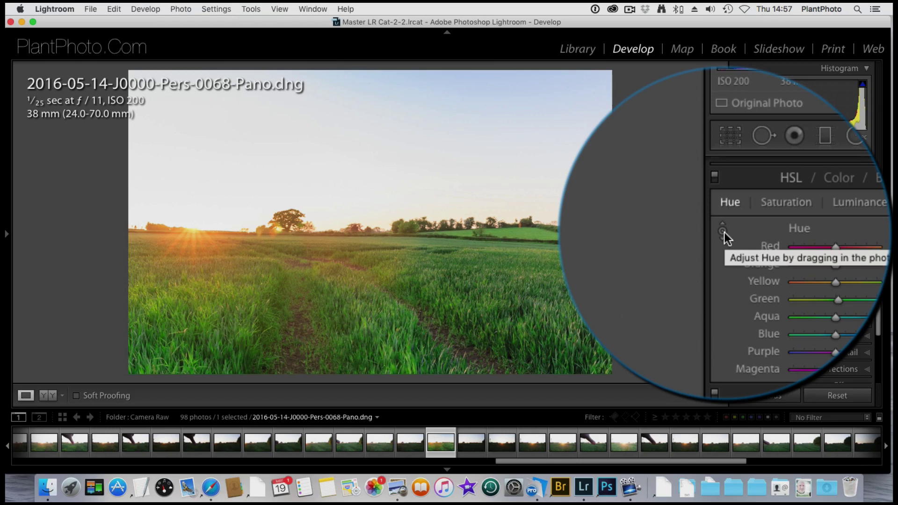
Drag the Hue targeted adjustment tool across the grass, then reset all hue values to 0
click(724, 232)
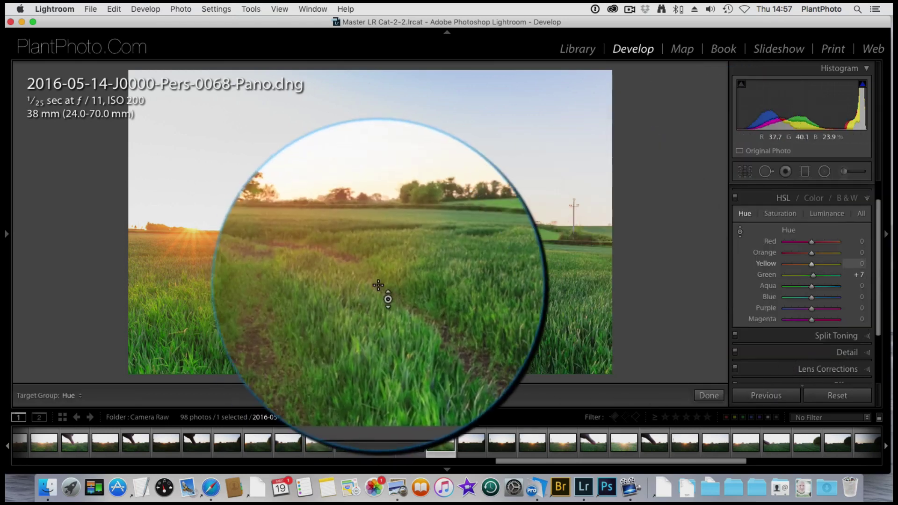
drag(386, 297, 407, 262)
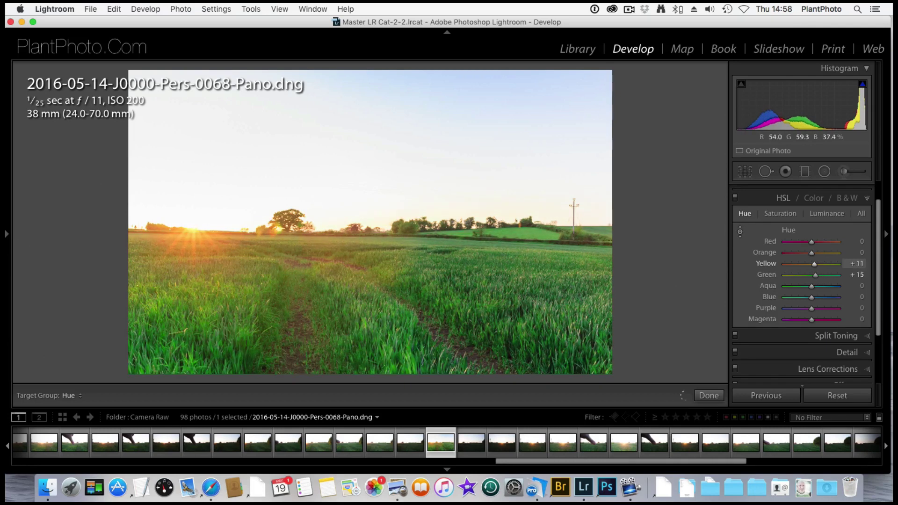
drag(401, 270, 401, 274)
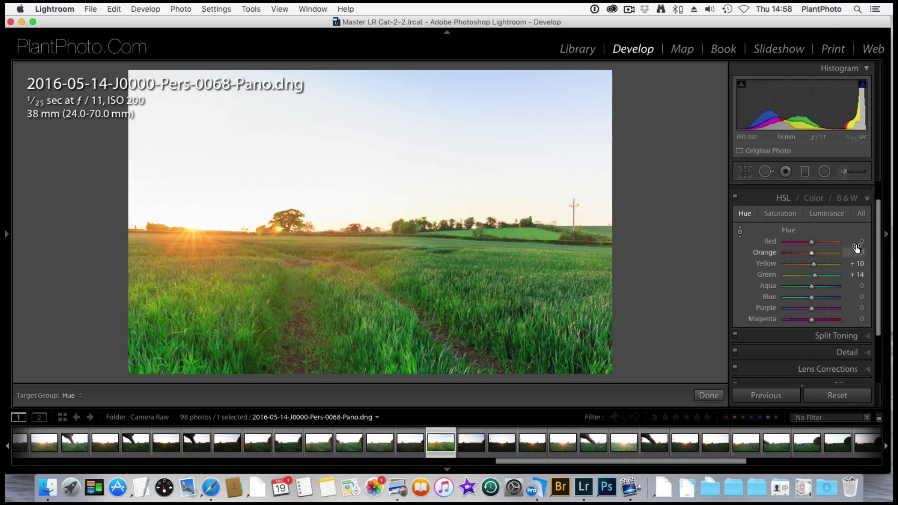
key(alt)
key(alt)
alt+click(801, 230)
Set Green hue to +20 and Yellow hue to -7, turning off the targeted adjustment tool
drag(812, 274, 770, 274)
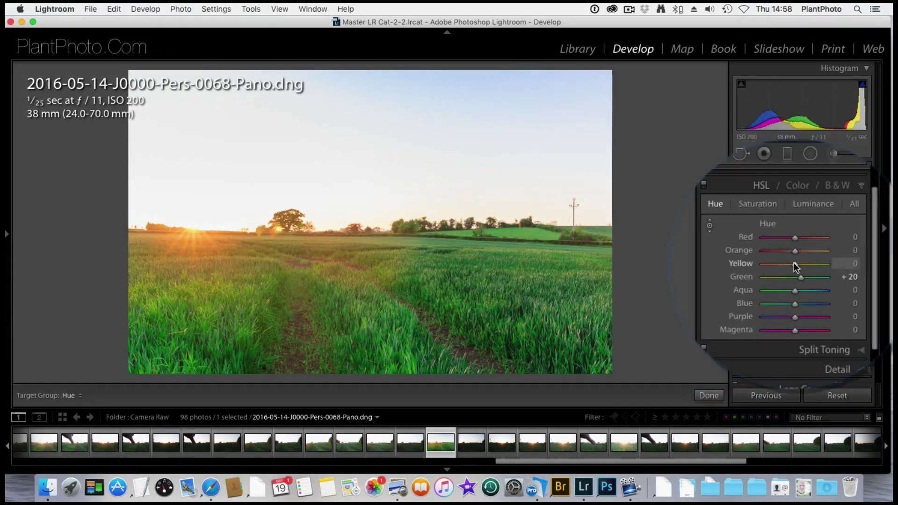
mouse_move(761, 263)
mouse_down()
mouse_move(726, 266)
mouse_move(748, 266)
mouse_up()
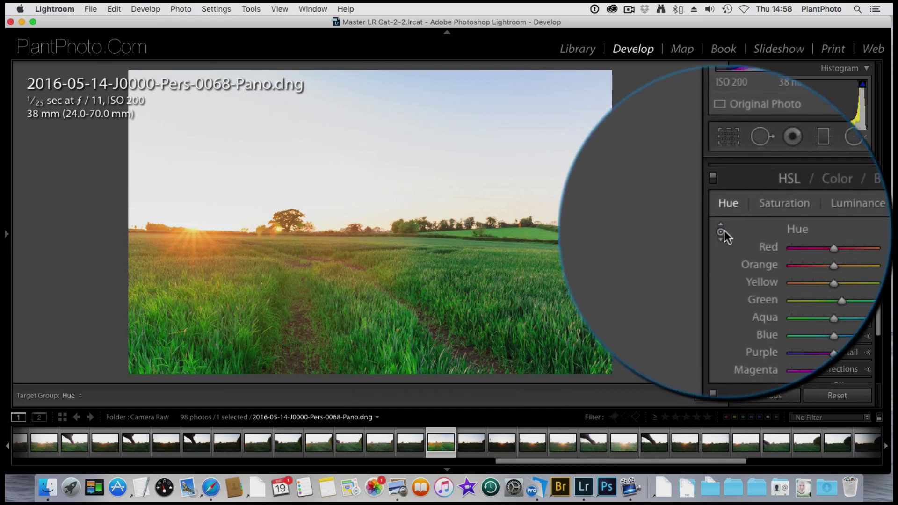
click(724, 234)
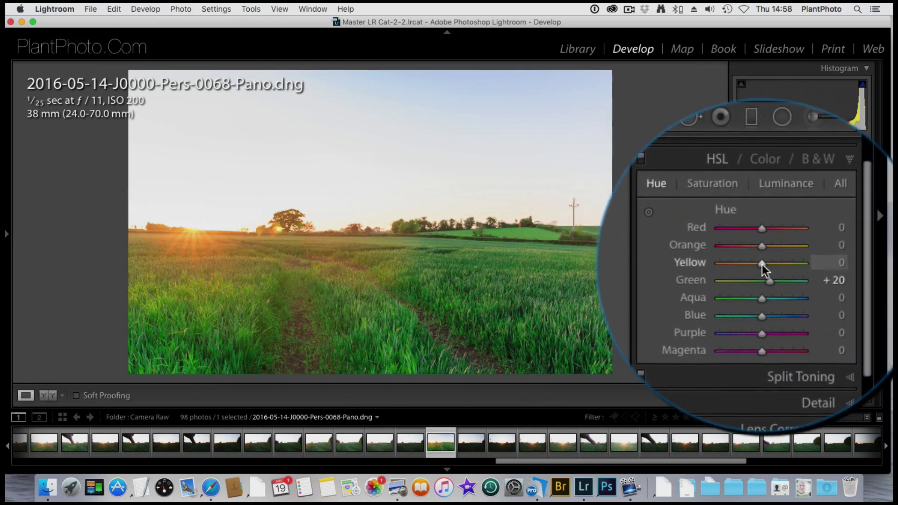
mouse_move(761, 263)
mouse_down()
mouse_move(724, 268)
mouse_move(788, 264)
mouse_move(737, 264)
mouse_move(757, 264)
mouse_up()
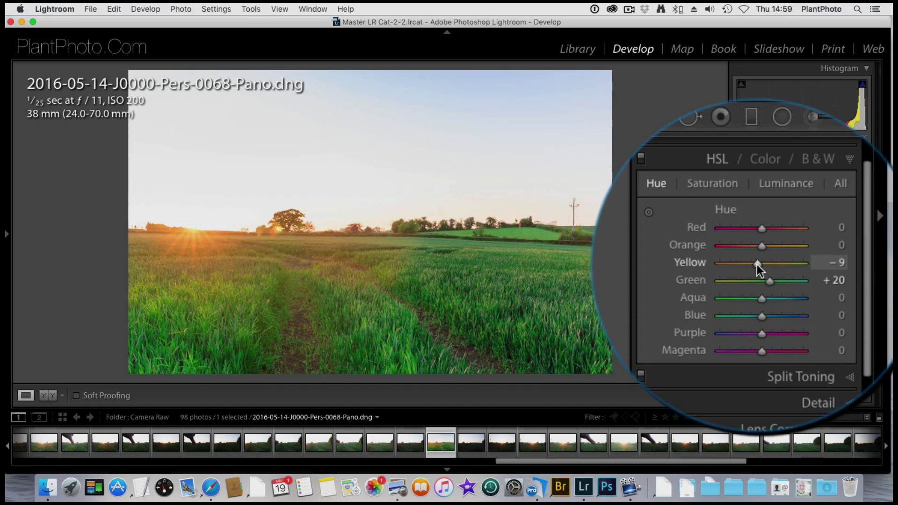
mouse_move(756, 264)
mouse_down()
mouse_move(738, 267)
mouse_move(757, 264)
mouse_up()
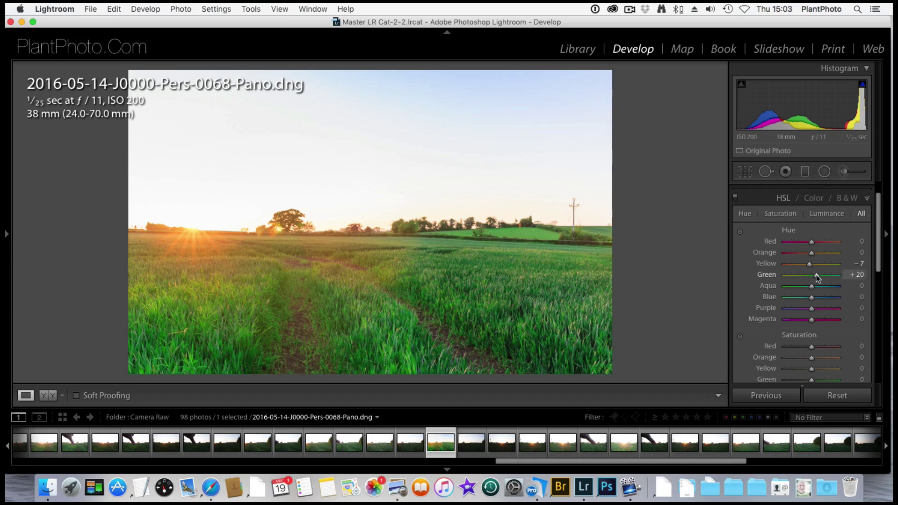
Lower the Green hue shift, then bring it back to +14 with Yellow at -7
drag(816, 275, 811, 275)
drag(813, 274, 815, 278)
Reset all hues to 0 for comparison, then undo to restore Yellow -7 and Green +14
key(alt)
alt+click(798, 229)
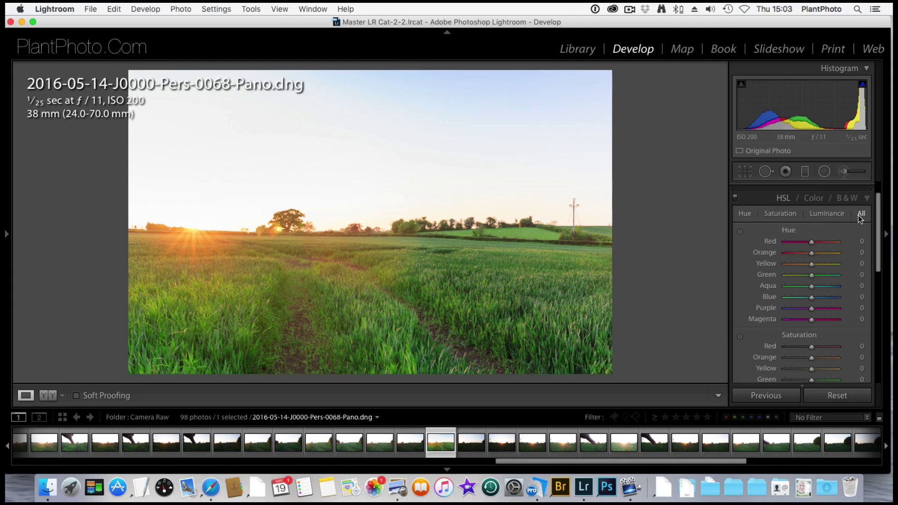
key(cmd+z)
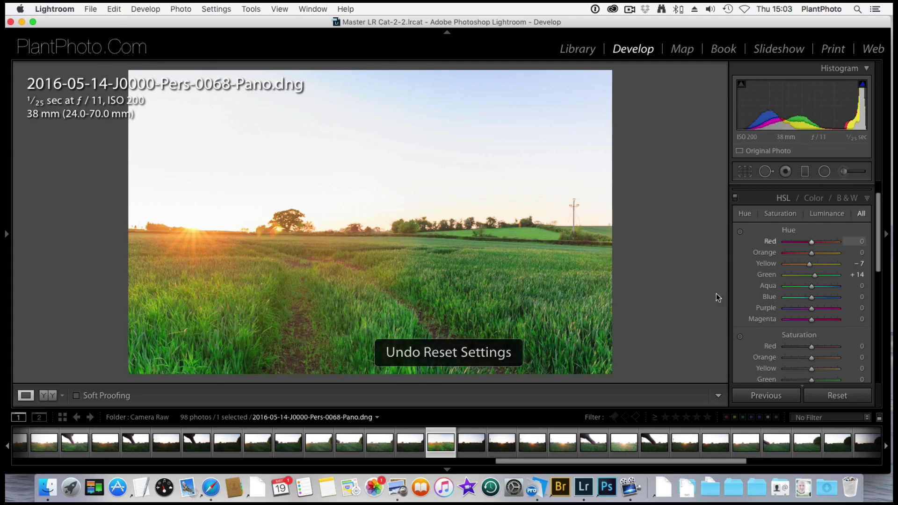
Switch the HSL panel view from Hue to All, then to the Saturation controls
click(745, 215)
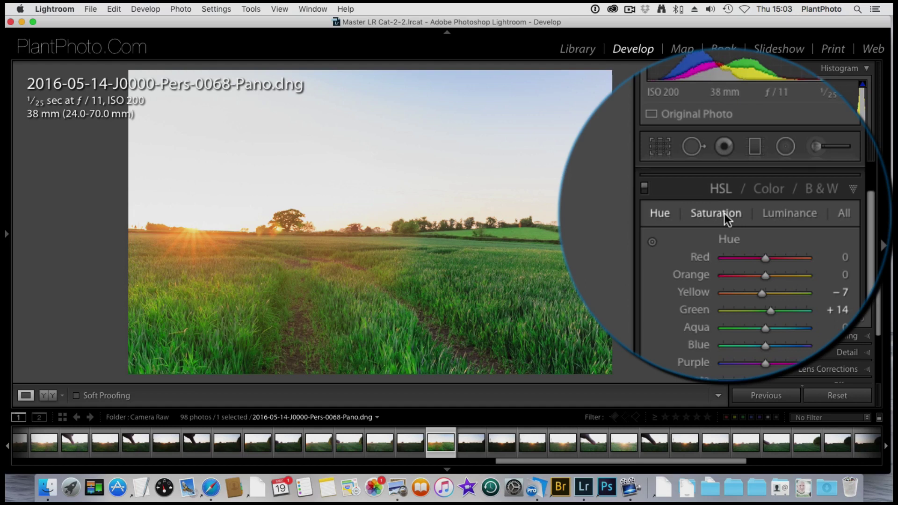
click(846, 212)
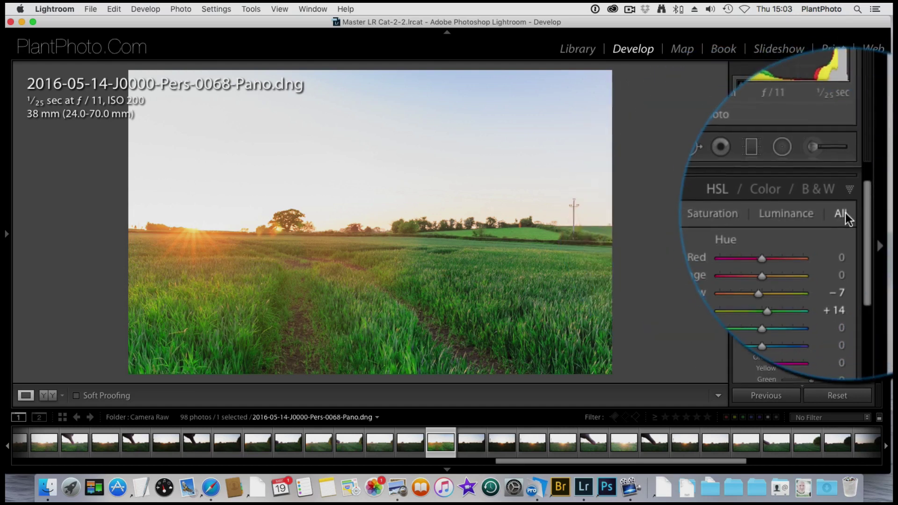
scroll(845, 212, down, 3)
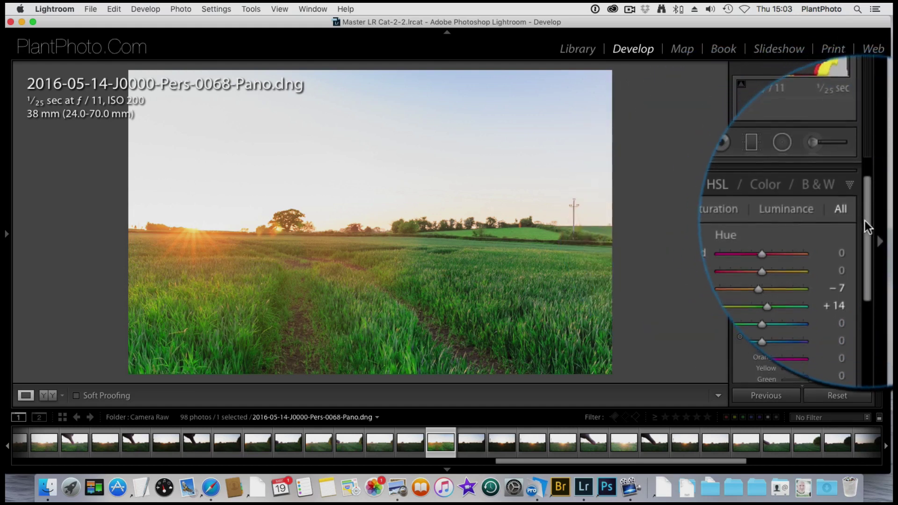
drag(865, 237, 867, 192)
click(724, 237)
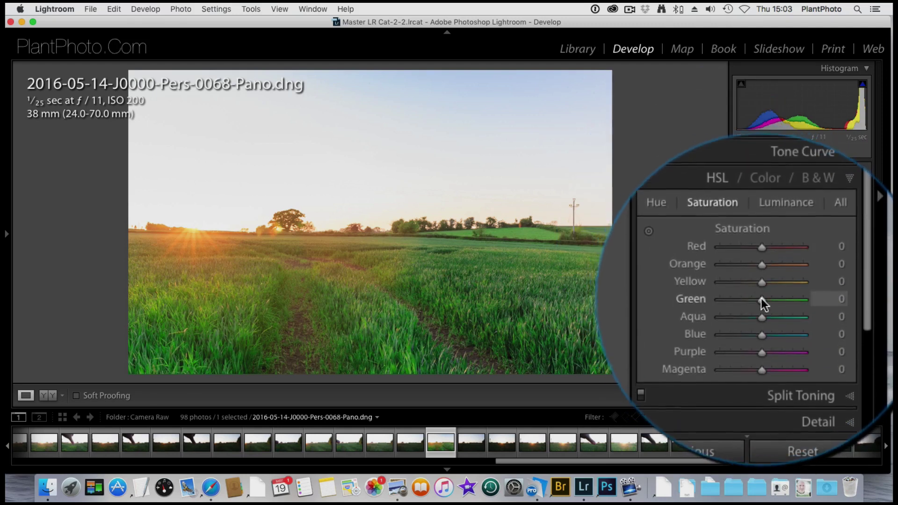
Raise saturation to Green +14, Yellow +22 and Blue +41
mouse_move(761, 299)
mouse_down()
mouse_move(797, 296)
mouse_move(766, 299)
mouse_up()
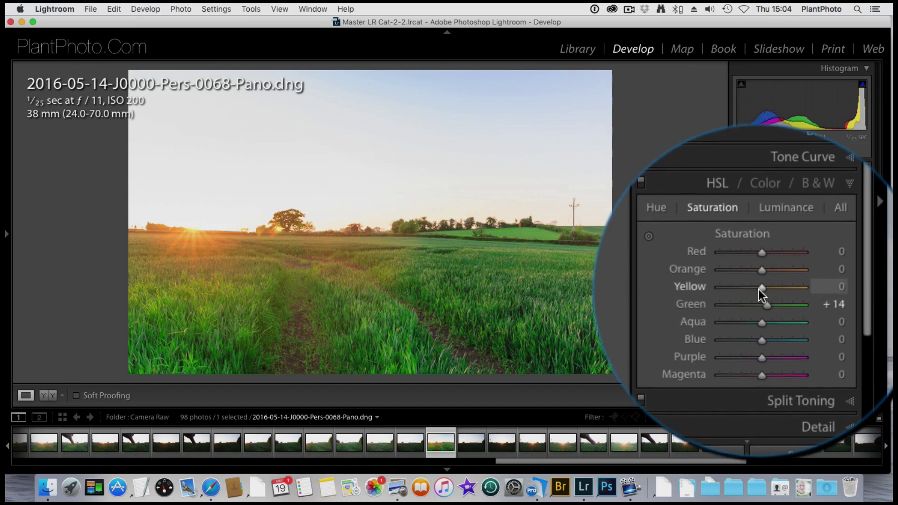
mouse_move(762, 287)
mouse_down()
mouse_move(790, 286)
mouse_move(755, 286)
mouse_move(770, 287)
mouse_up()
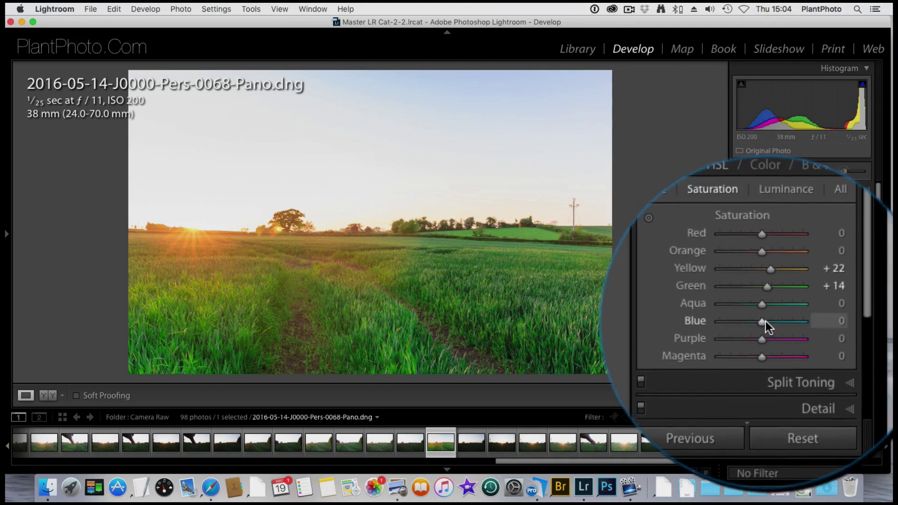
mouse_move(765, 321)
mouse_down()
mouse_move(786, 322)
mouse_move(769, 322)
mouse_move(779, 322)
mouse_up()
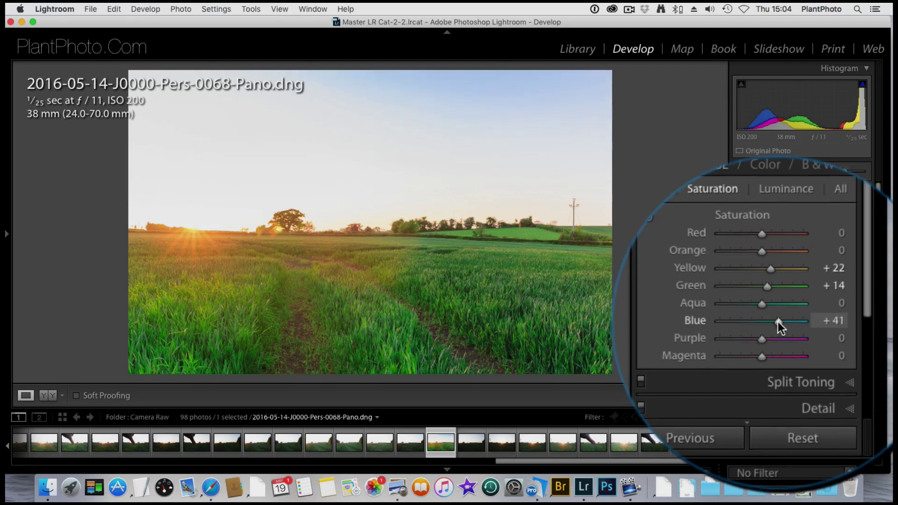
Reset Blue saturation to 0, shift the Blue hue slightly, and return to Saturation controls
double_click(778, 322)
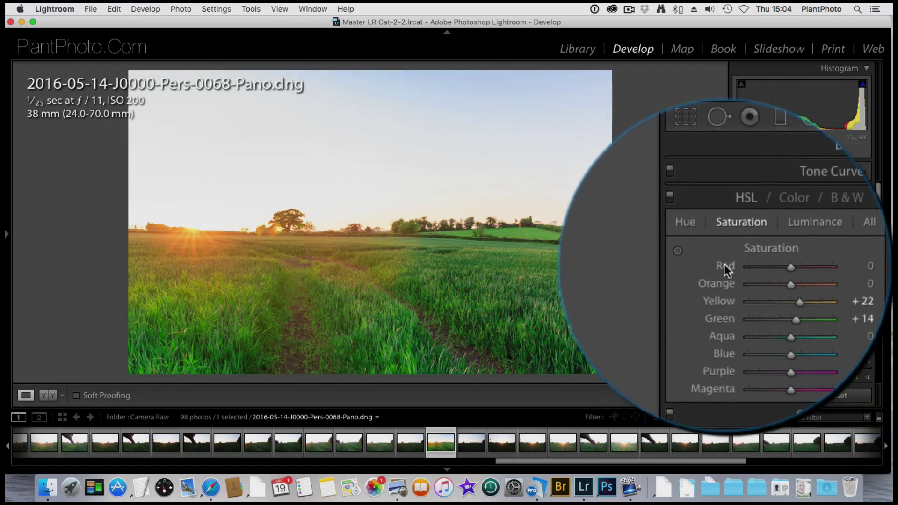
click(724, 237)
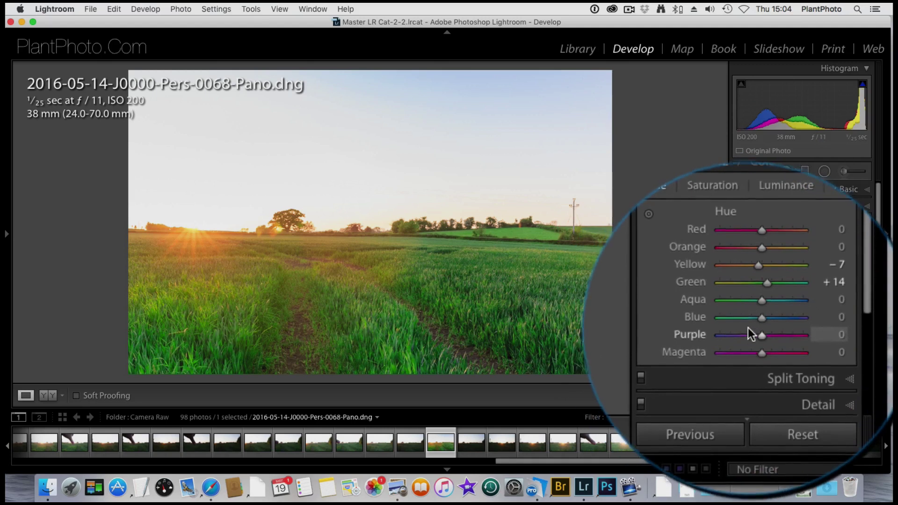
mouse_move(759, 321)
mouse_down()
mouse_move(770, 320)
mouse_move(748, 323)
mouse_move(757, 322)
mouse_up()
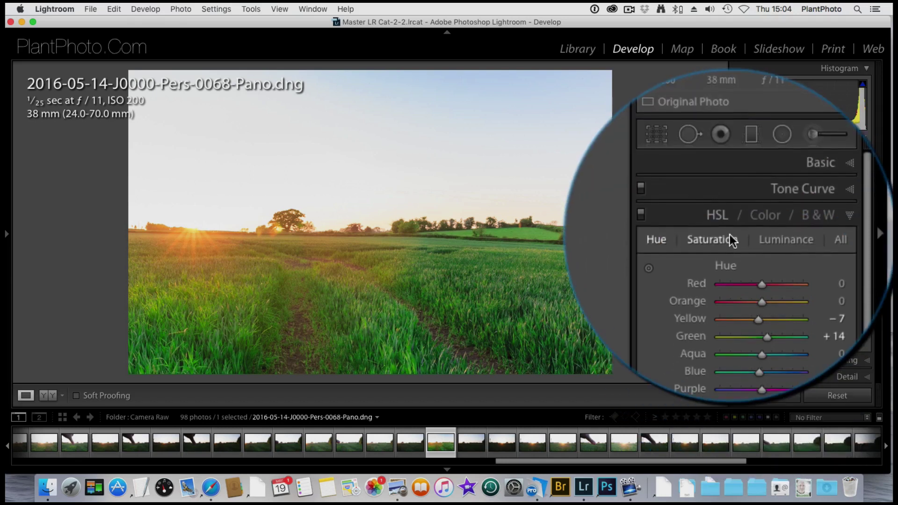
click(730, 236)
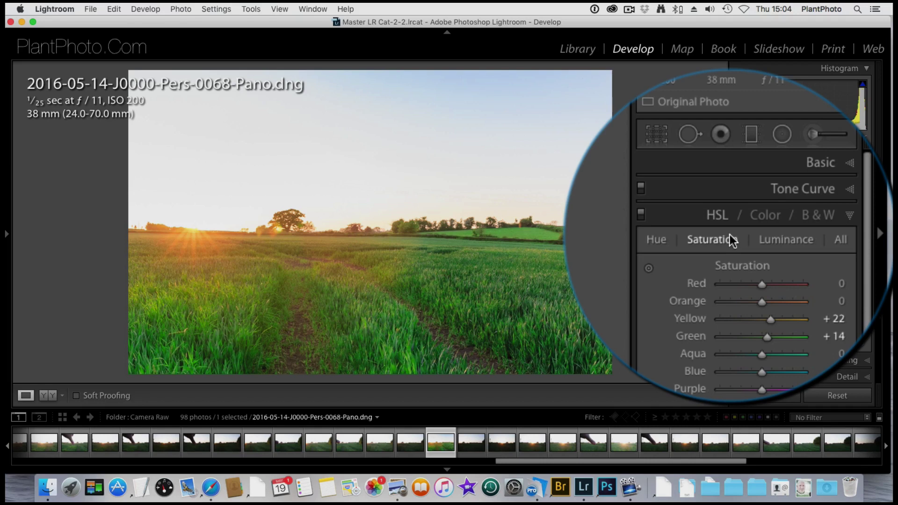
Set luminance to Green -18, Yellow +7 and Blue -14
click(780, 239)
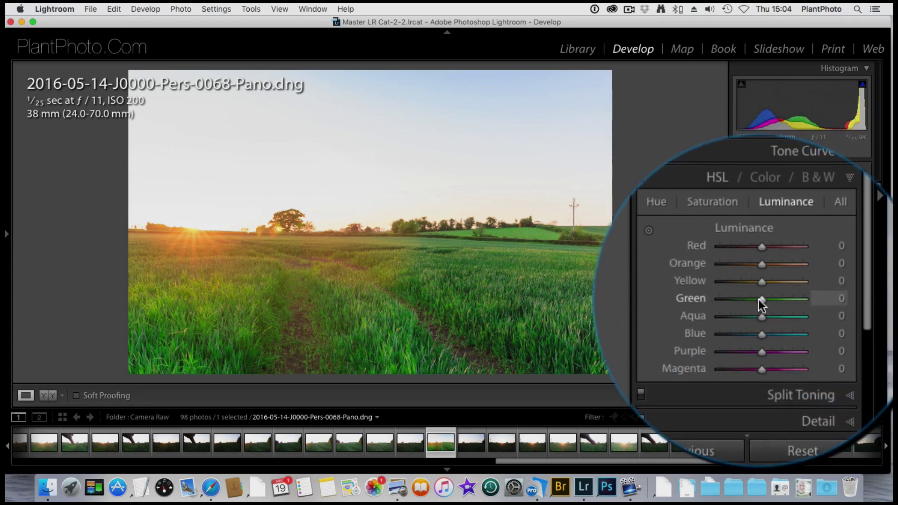
mouse_move(758, 299)
mouse_down()
mouse_move(742, 302)
mouse_move(764, 300)
mouse_move(751, 305)
mouse_up()
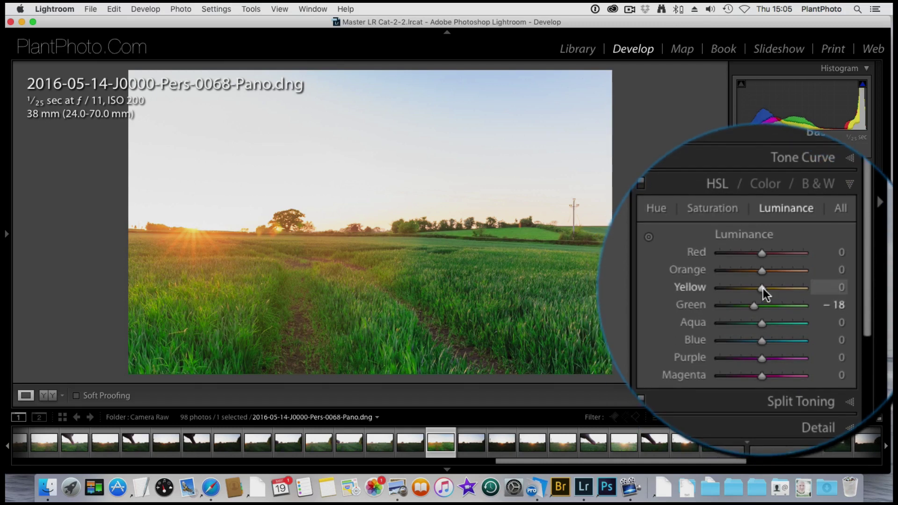
mouse_move(763, 288)
mouse_down()
mouse_move(786, 287)
mouse_move(750, 289)
mouse_move(765, 287)
mouse_up()
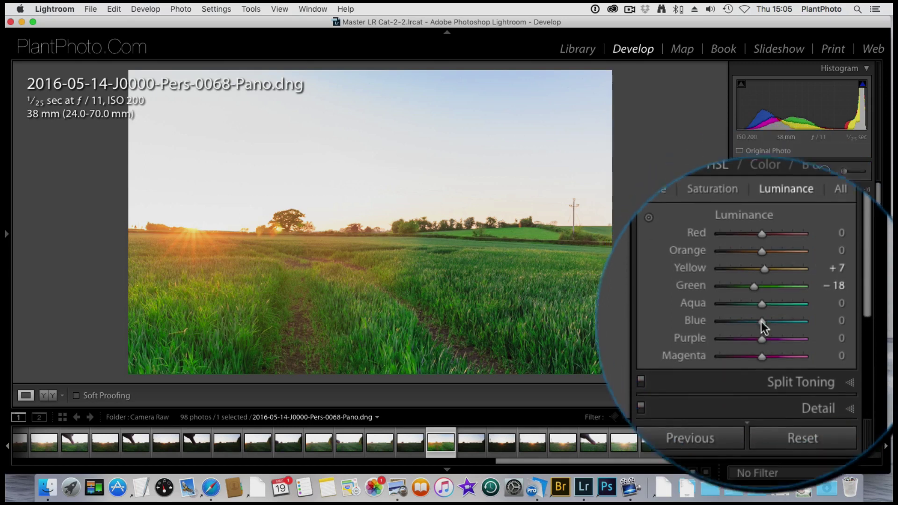
mouse_move(762, 321)
mouse_down()
mouse_move(748, 321)
mouse_move(755, 322)
mouse_up()
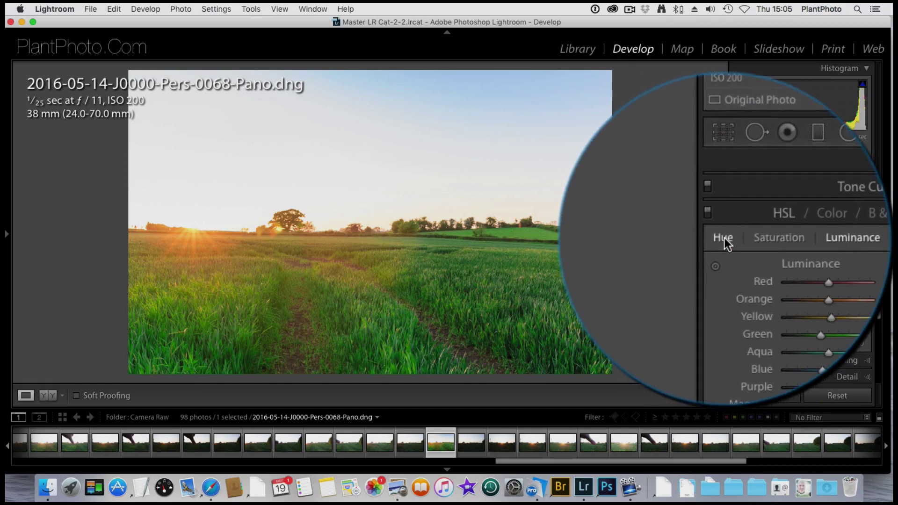
Back in the Hue view, set Yellow hue to -16 and Green hue to +16
click(724, 238)
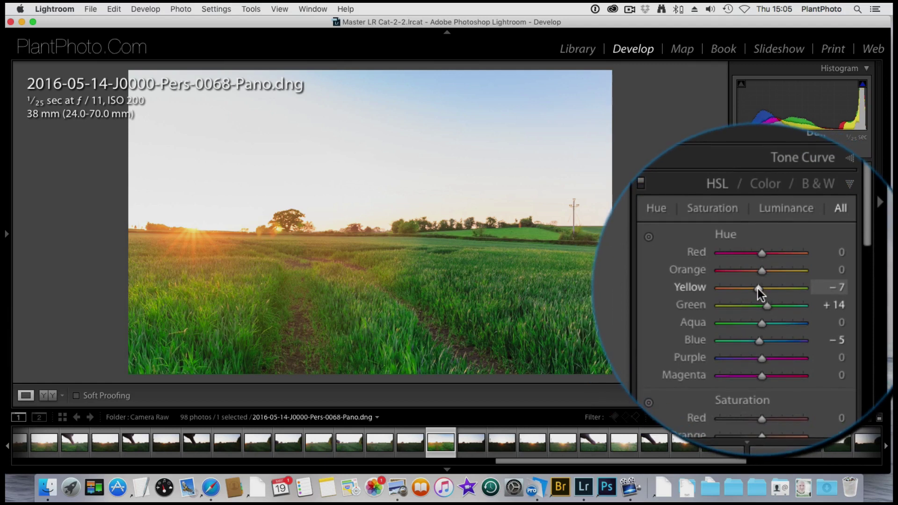
mouse_move(758, 288)
mouse_down()
mouse_move(742, 289)
mouse_move(768, 288)
mouse_move(754, 290)
mouse_move(779, 299)
mouse_move(768, 299)
mouse_up()
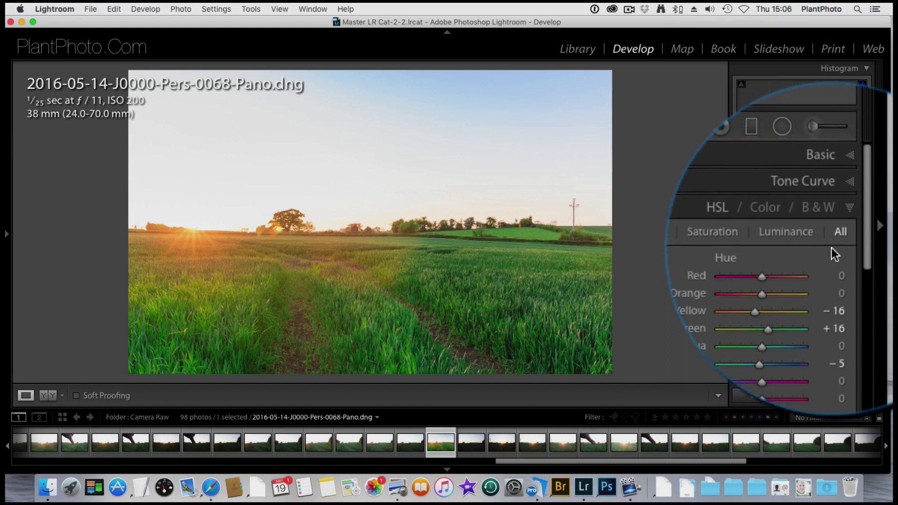
Collapse the HSL panel and compare the Green Hue Shift history state with Update Color Temperature Adjustment
click(867, 224)
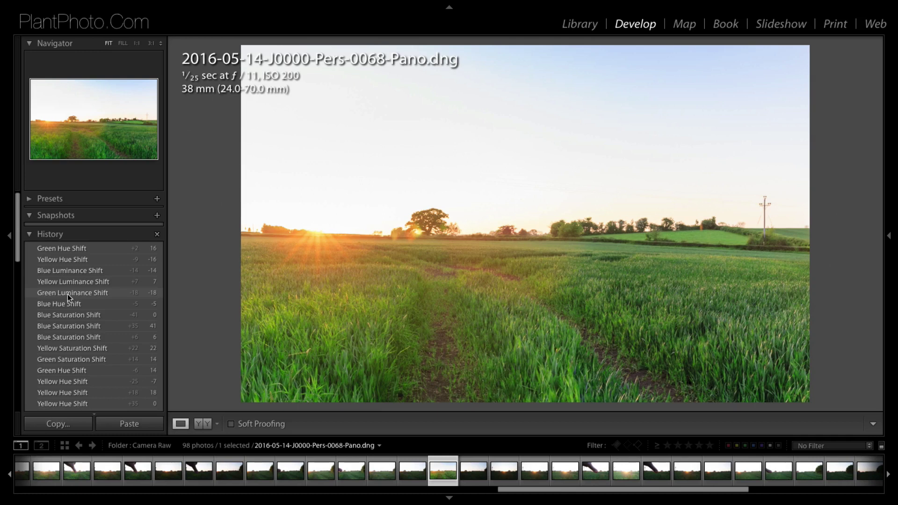
click(71, 247)
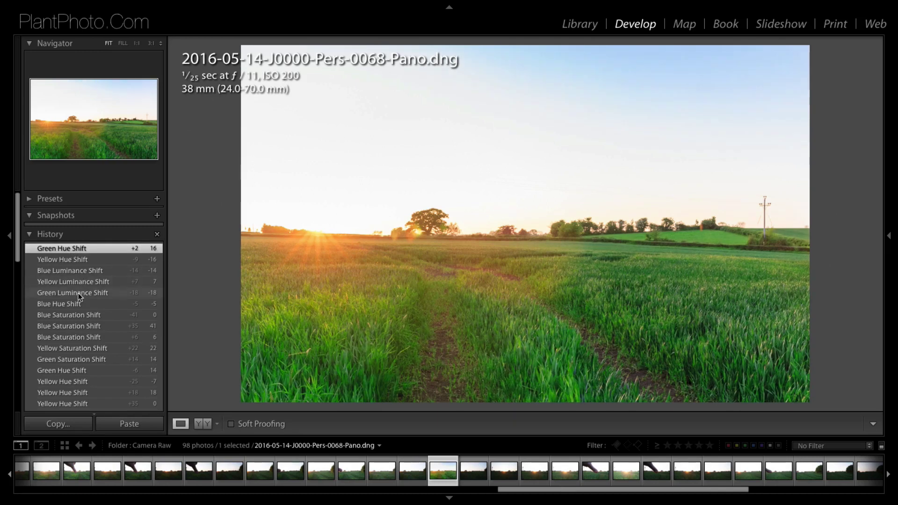
scroll(77, 292, down, 5)
scroll(78, 293, down, 4)
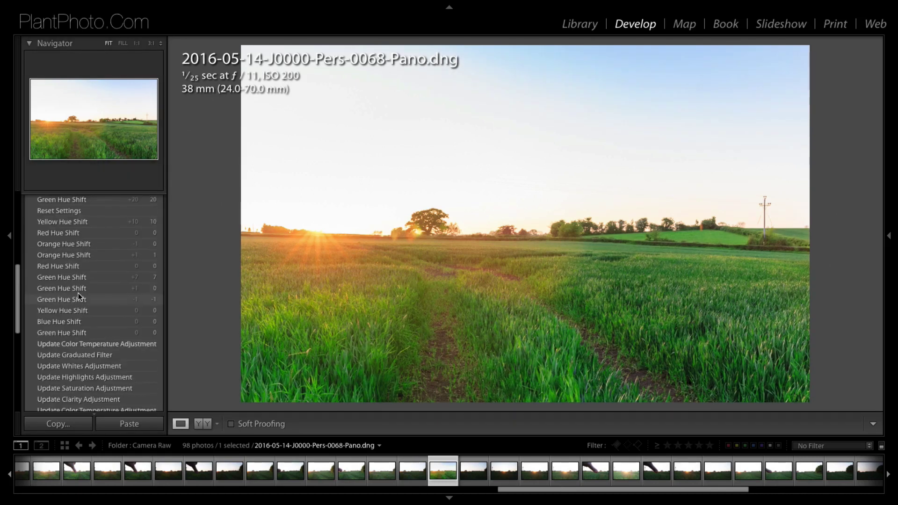
click(82, 344)
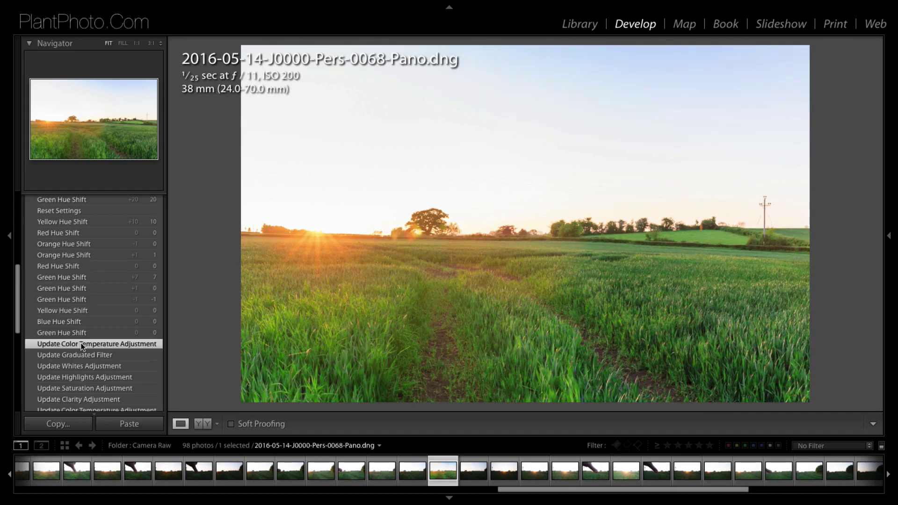
scroll(81, 343, up, 10)
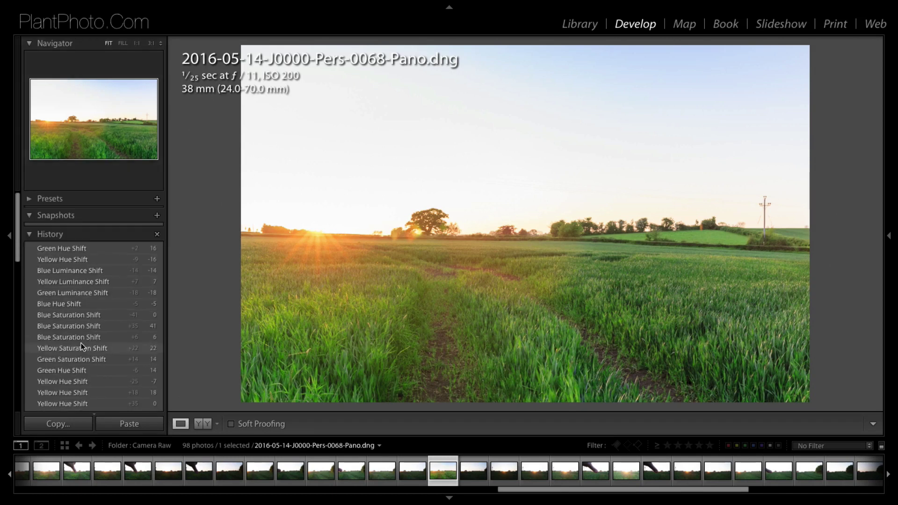
Select the top Green Hue Shift history entry to restore all HSL edits
click(82, 252)
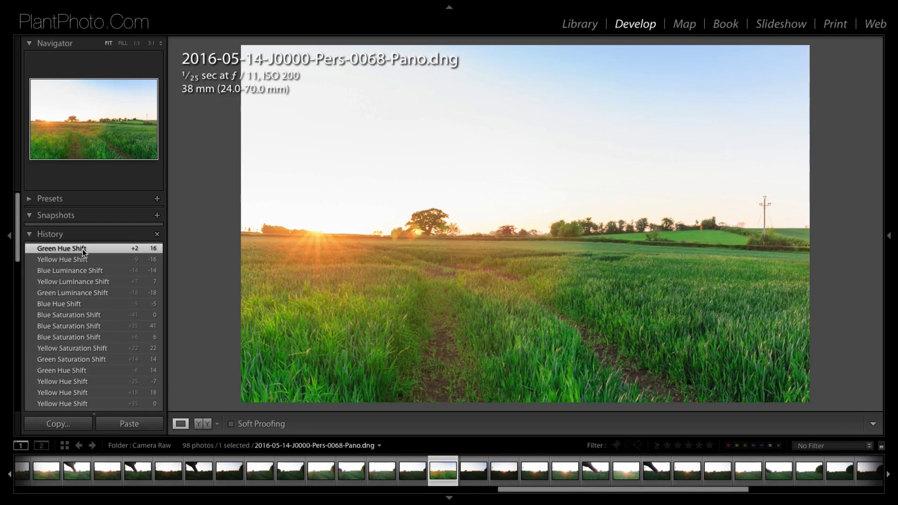